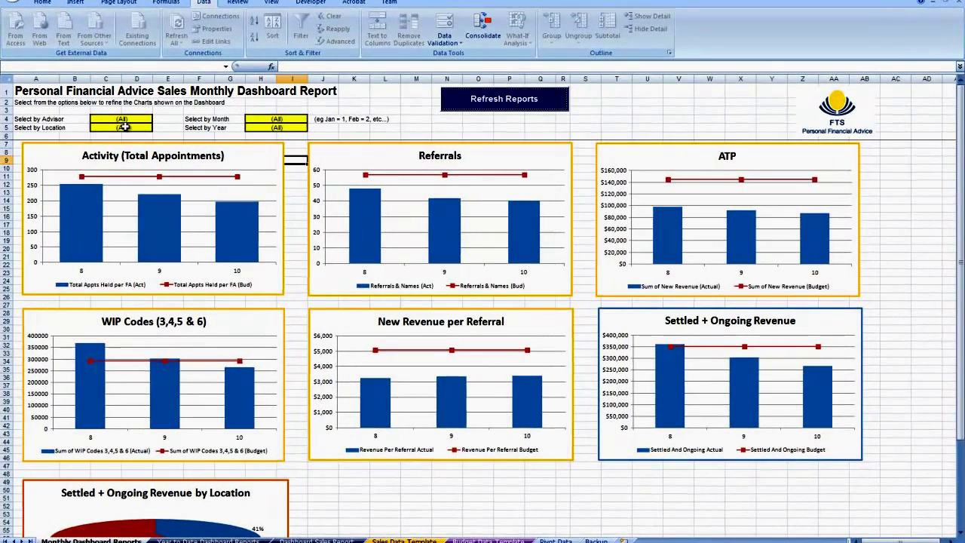
# Filter the dashboard charts to Mt Gravatt, then Toowong, then reset to all locations.
pyautogui.click(160, 133)
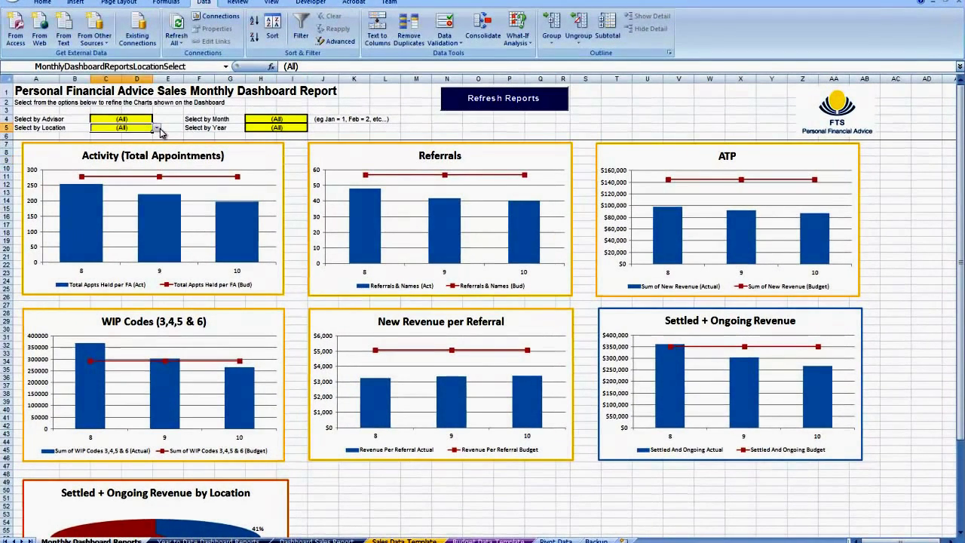
pyautogui.click(157, 129)
pyautogui.click(121, 144)
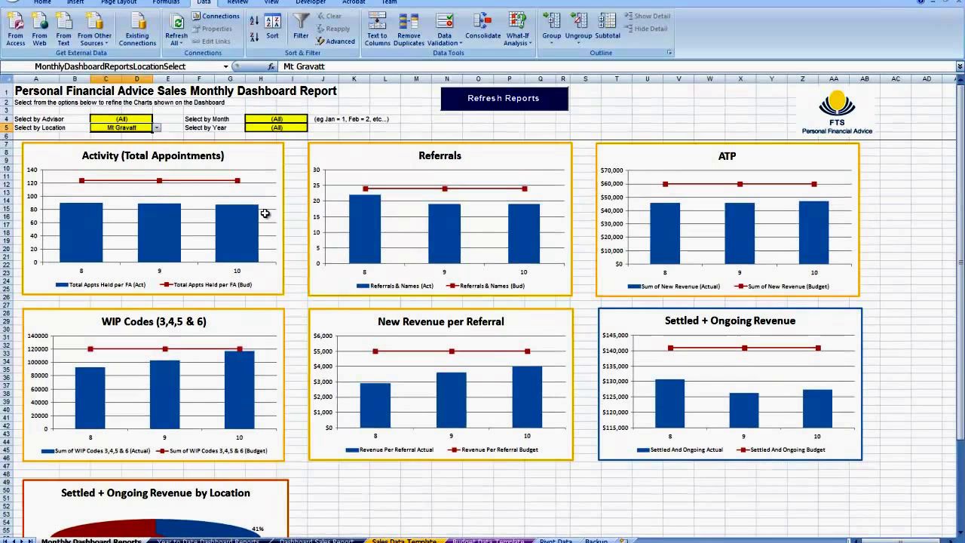
pyautogui.click(157, 129)
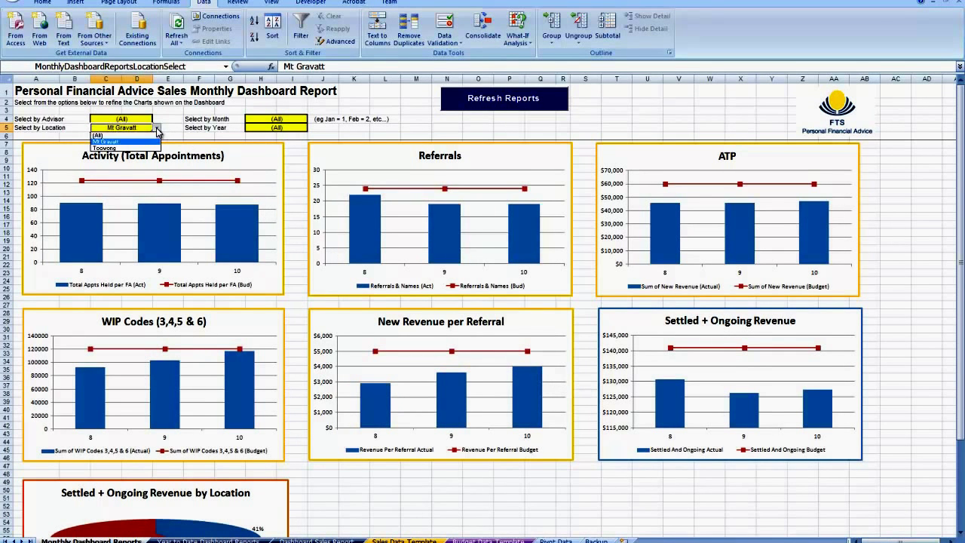
pyautogui.click(128, 148)
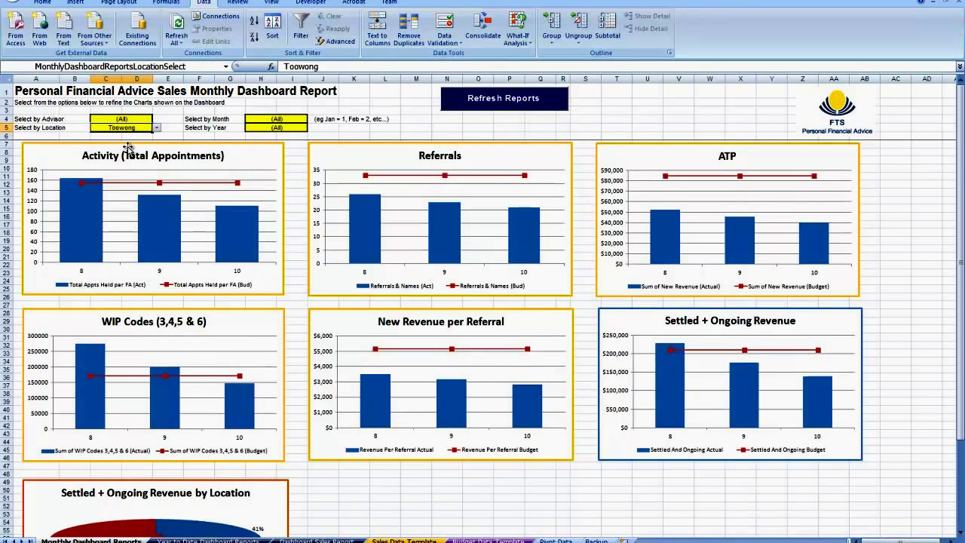
pyautogui.click(159, 131)
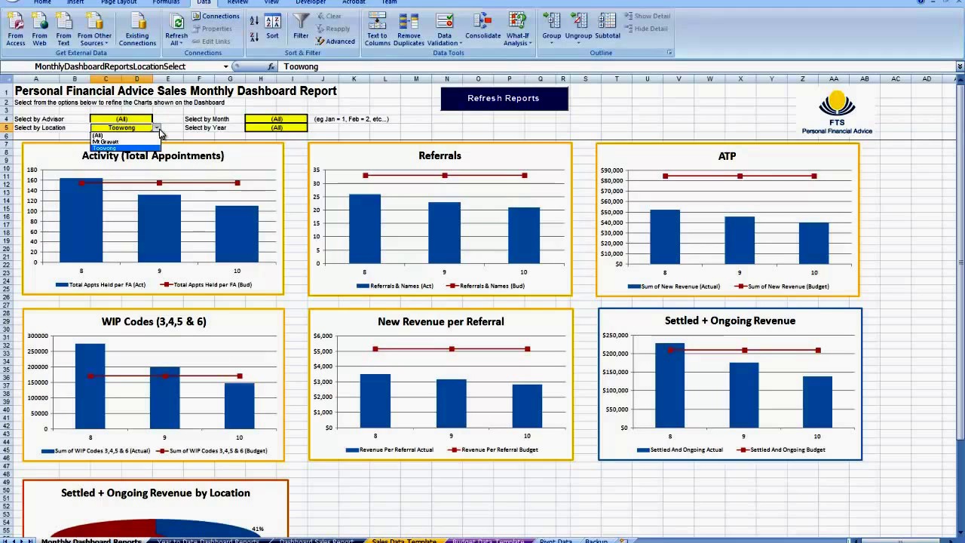
pyautogui.click(102, 135)
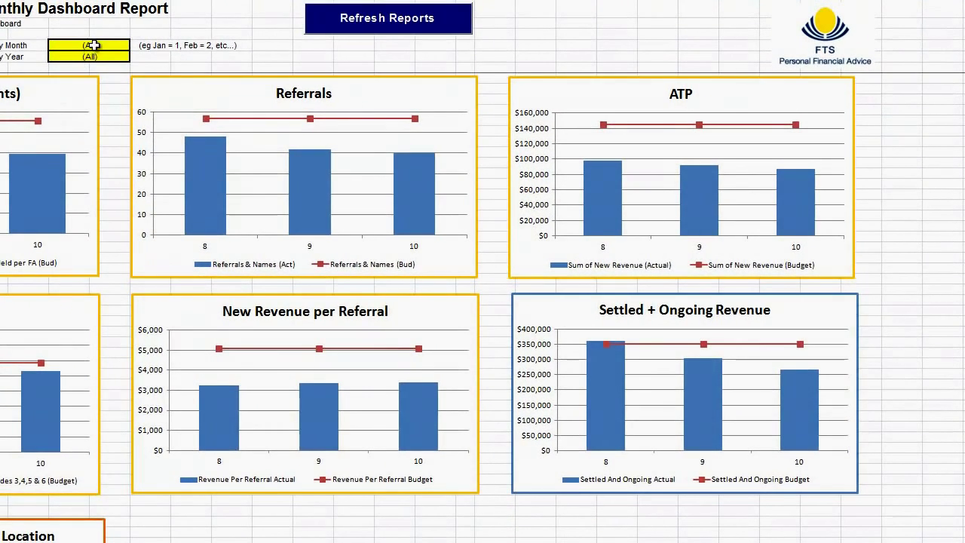
# Look at the month filter list and close it without choosing a month.
pyautogui.click(92, 45)
pyautogui.click(135, 46)
pyautogui.press('Escape')
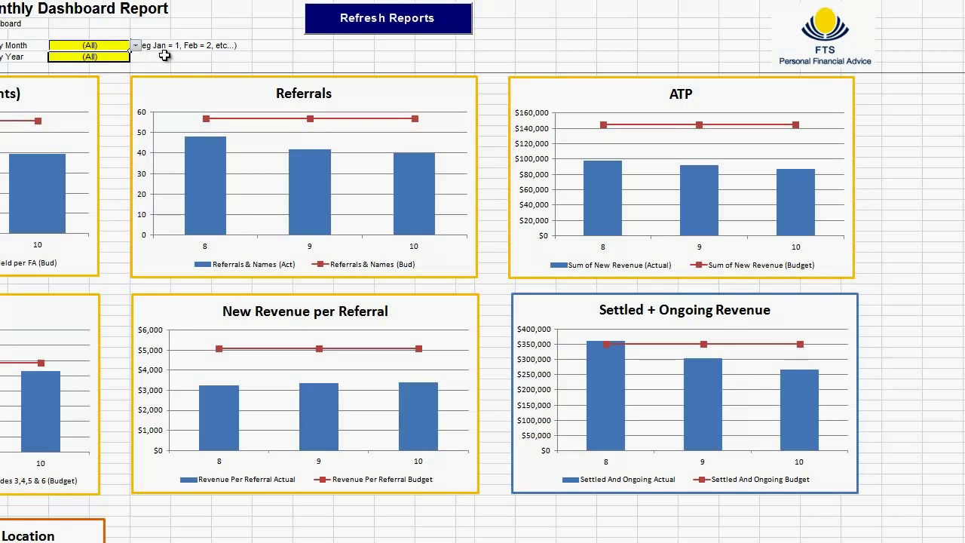
pyautogui.click(78, 57)
pyautogui.click(170, 66)
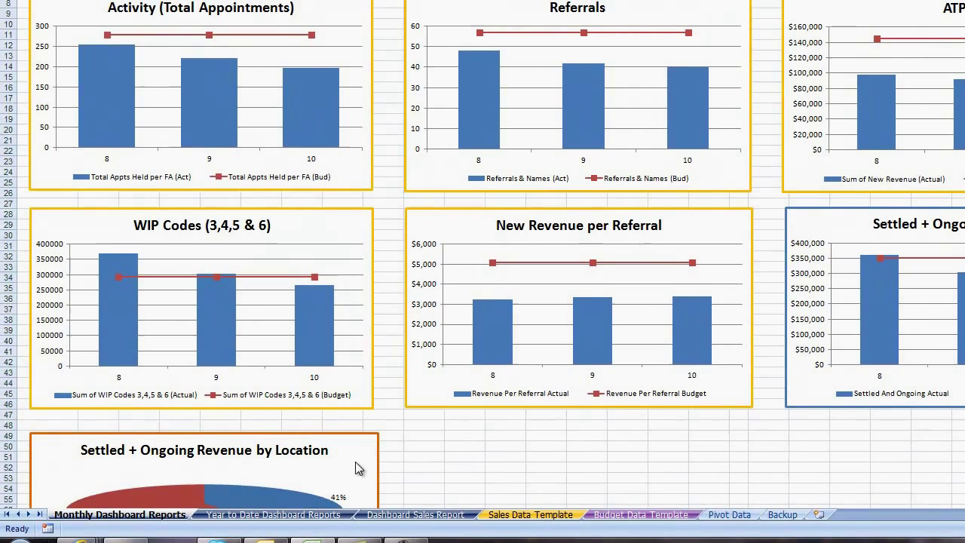
# Hide the Dashboard Sales Report field list and move to the Sales Data Template sheet.
pyautogui.click(410, 515)
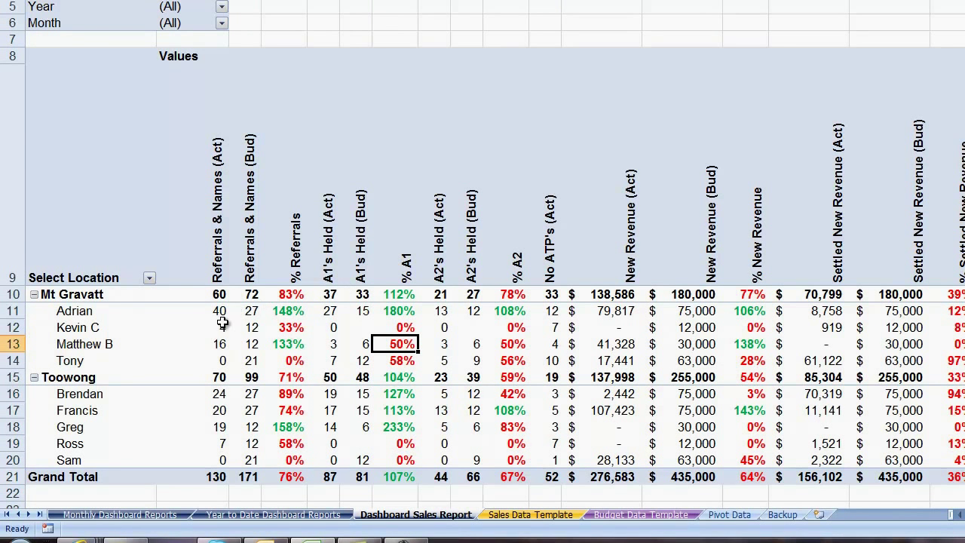
pyautogui.moveTo(220, 317)
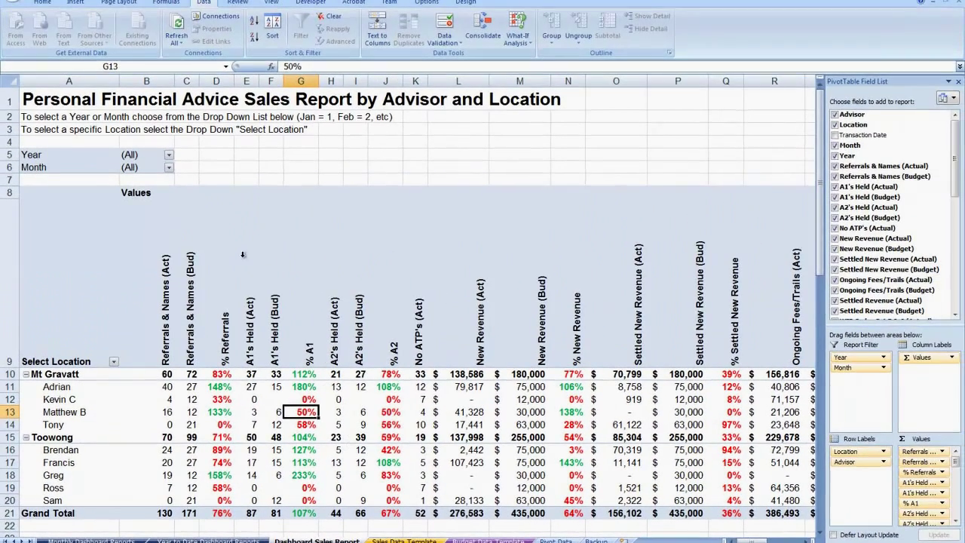
pyautogui.click(47, 103)
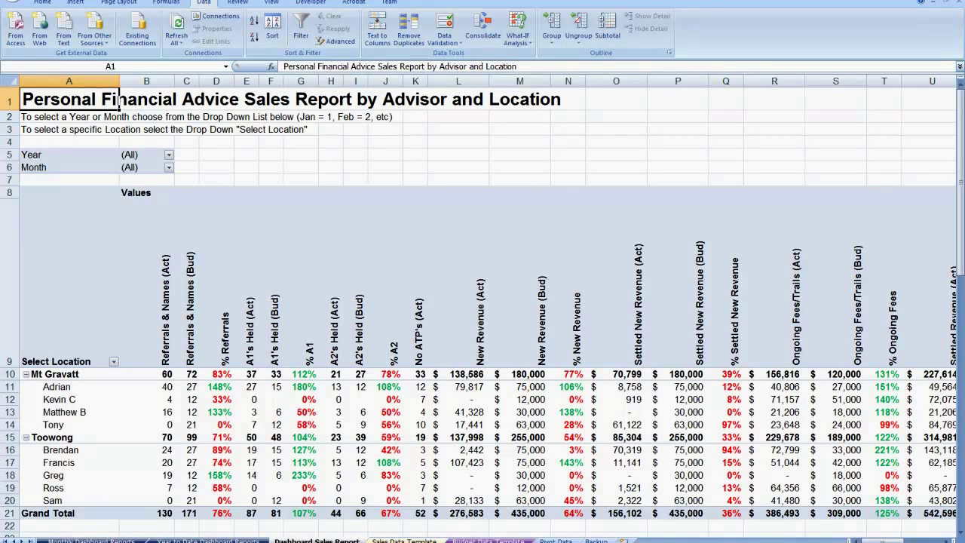
pyautogui.click(404, 540)
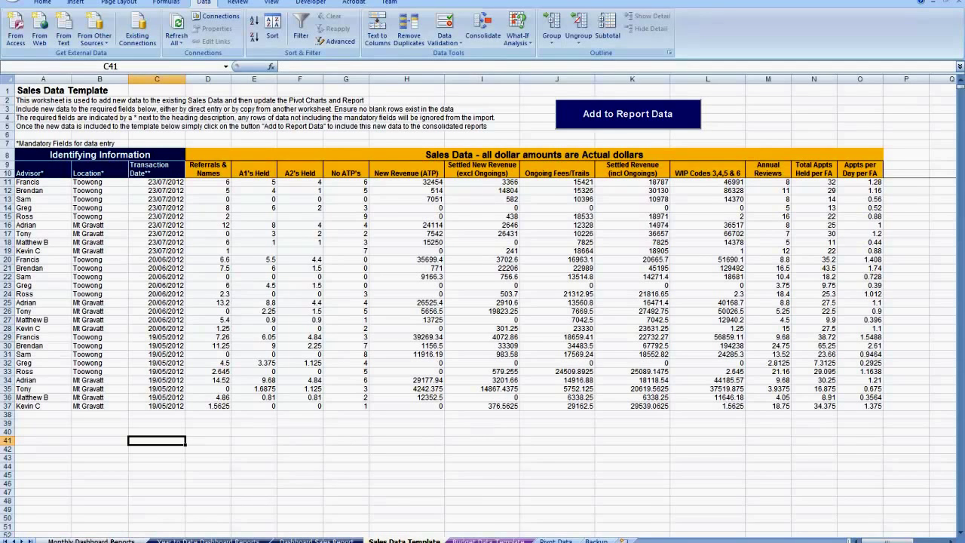
pyautogui.click(90, 541)
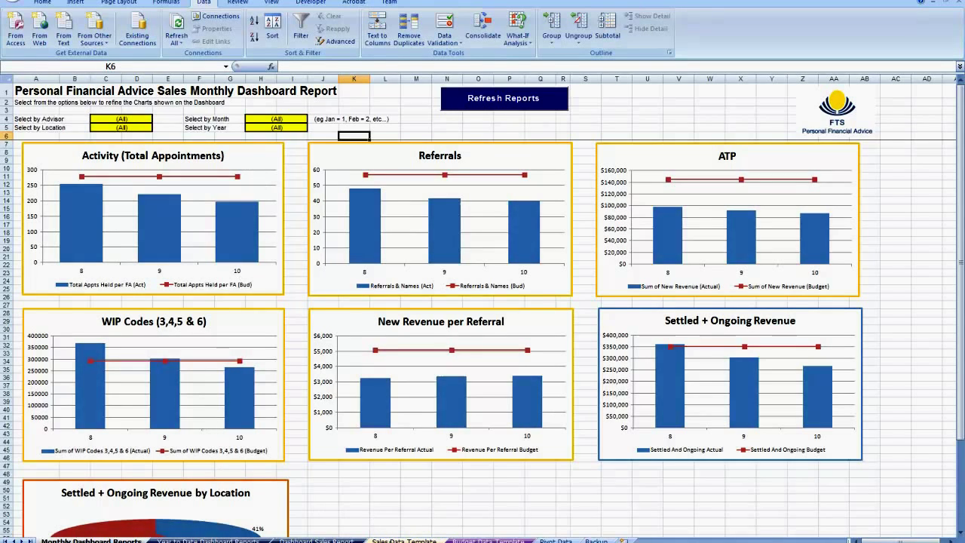
pyautogui.click(389, 536)
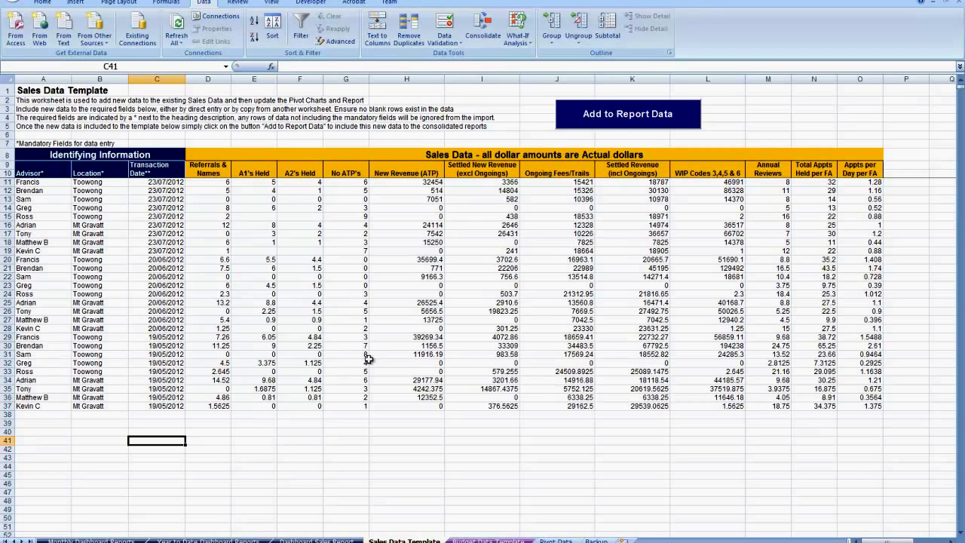
# Add the 27 template sales rows to the report data and view the month 5–10 charts.
pyautogui.click(620, 116)
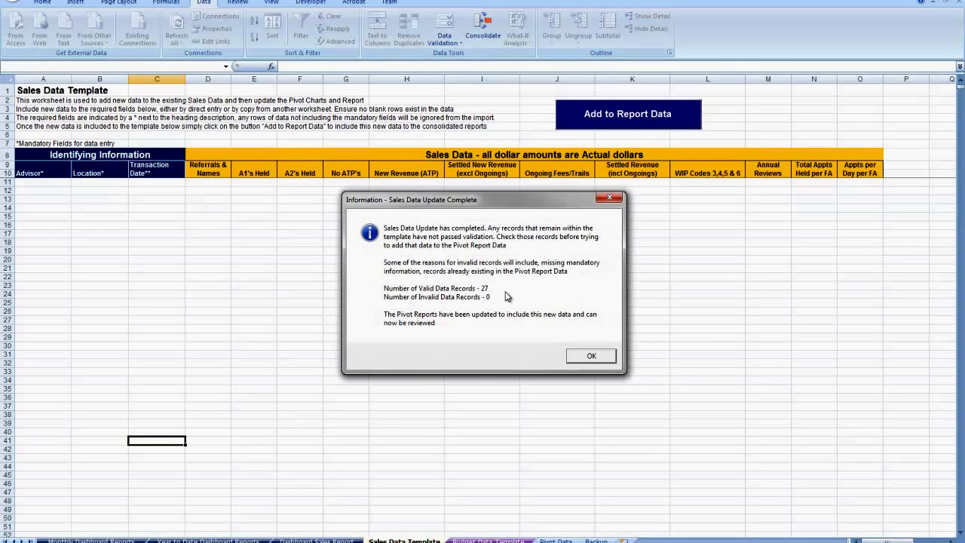
pyautogui.click(592, 357)
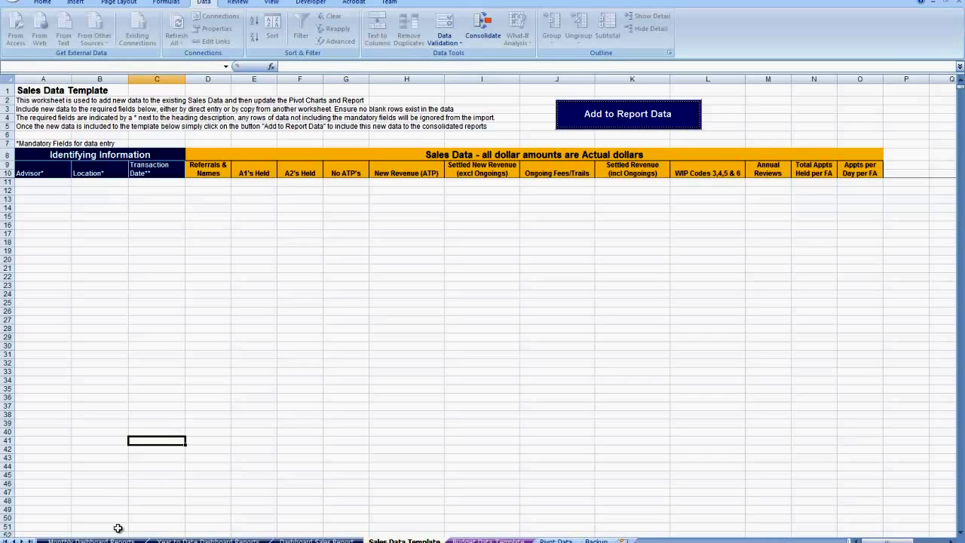
pyautogui.click(91, 540)
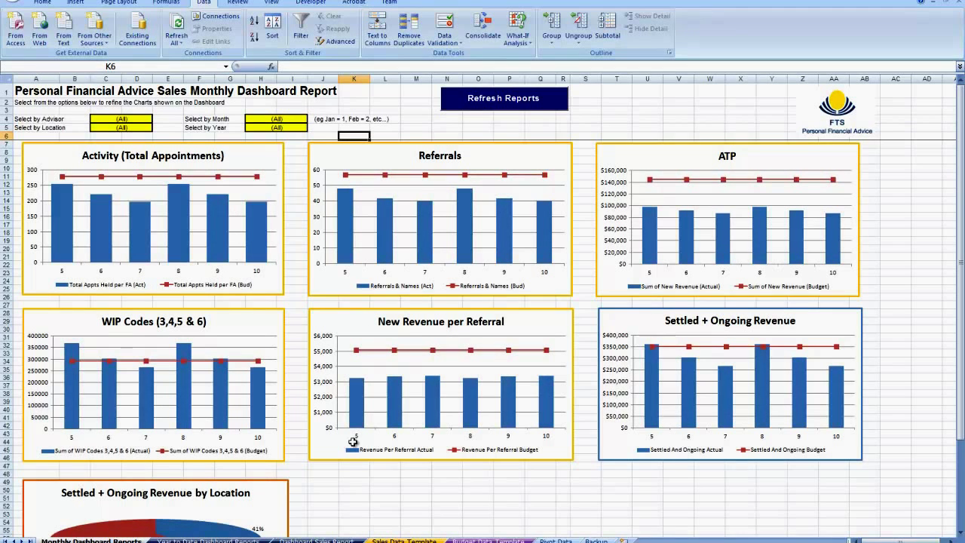
# Filter the Dashboard Sales Report to month 7, showing 86,925 revenue against a 145,000 budget.
pyautogui.click(316, 540)
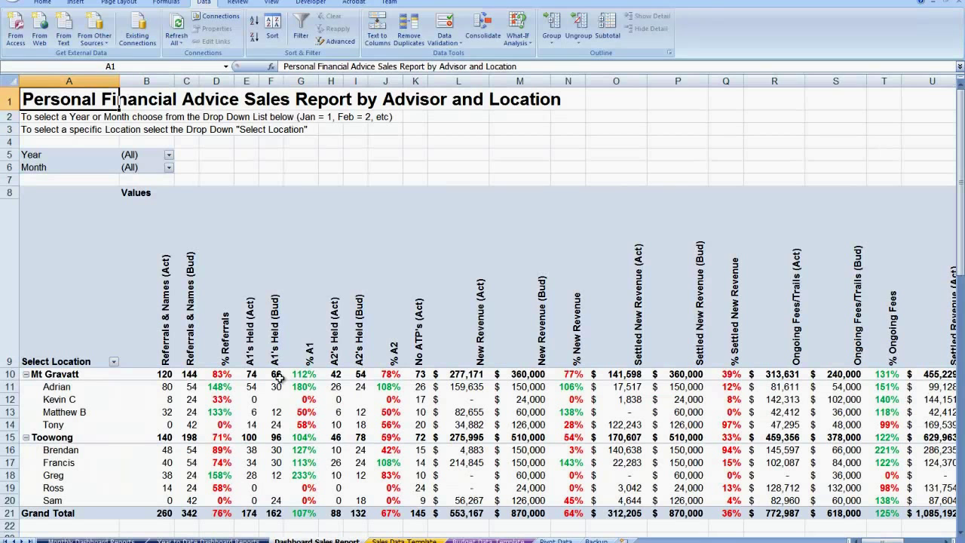
pyautogui.click(169, 168)
pyautogui.click(79, 209)
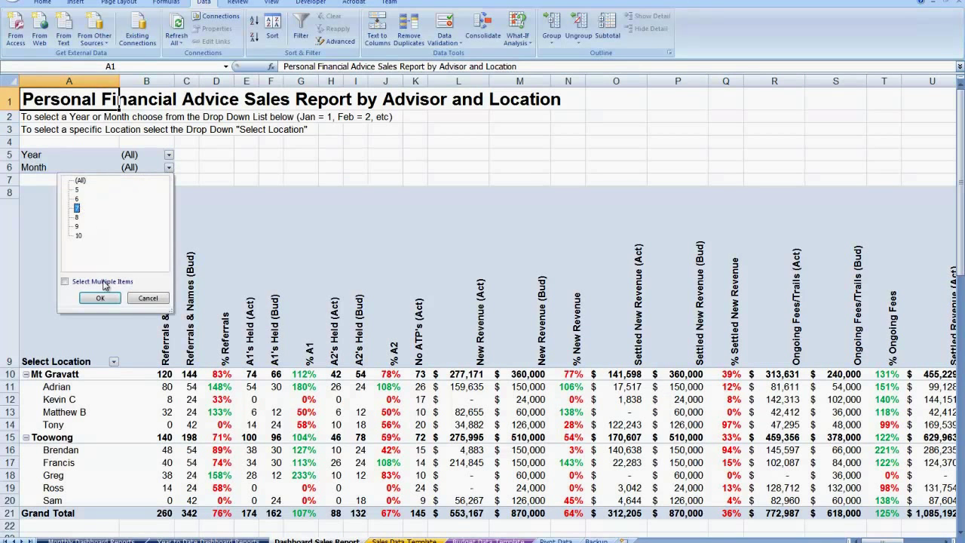
pyautogui.click(101, 298)
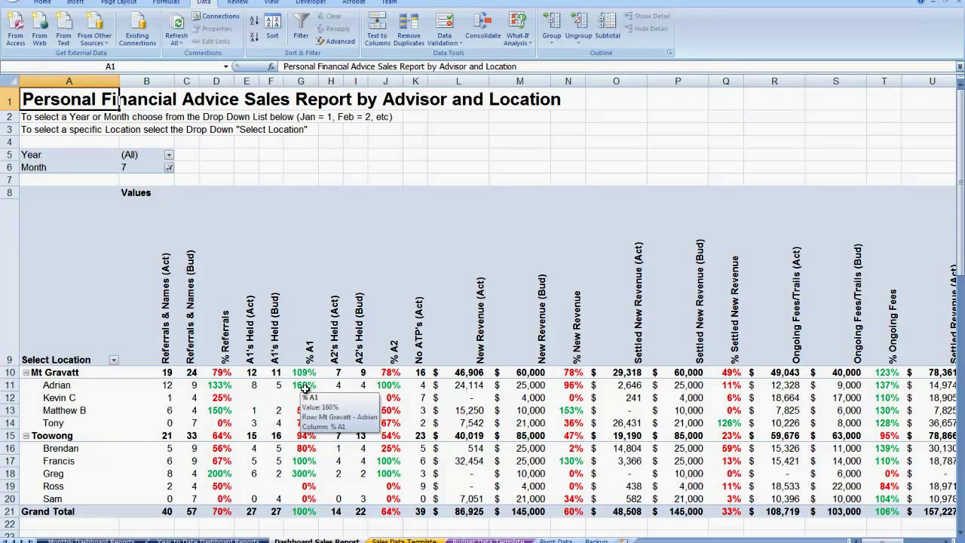
pyautogui.moveTo(305, 387)
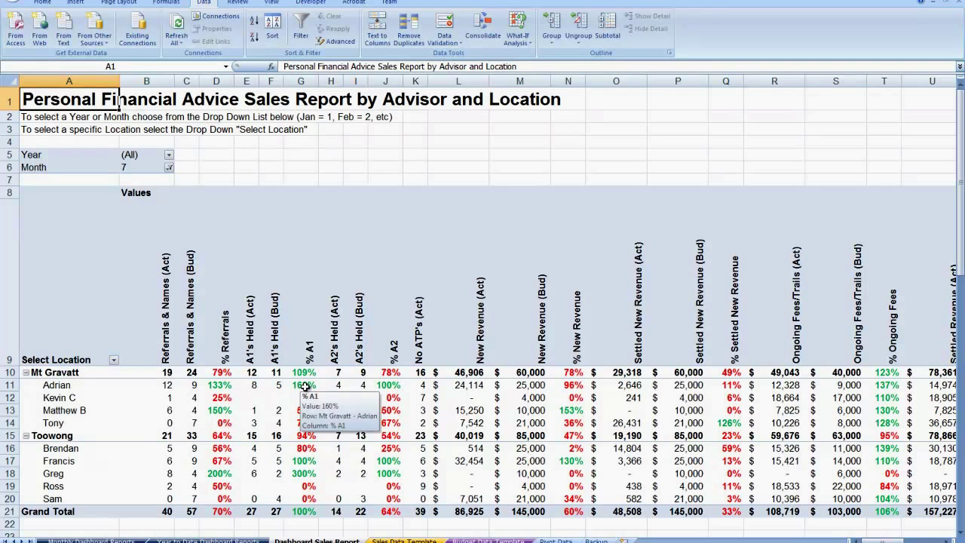
pyautogui.moveTo(304, 411)
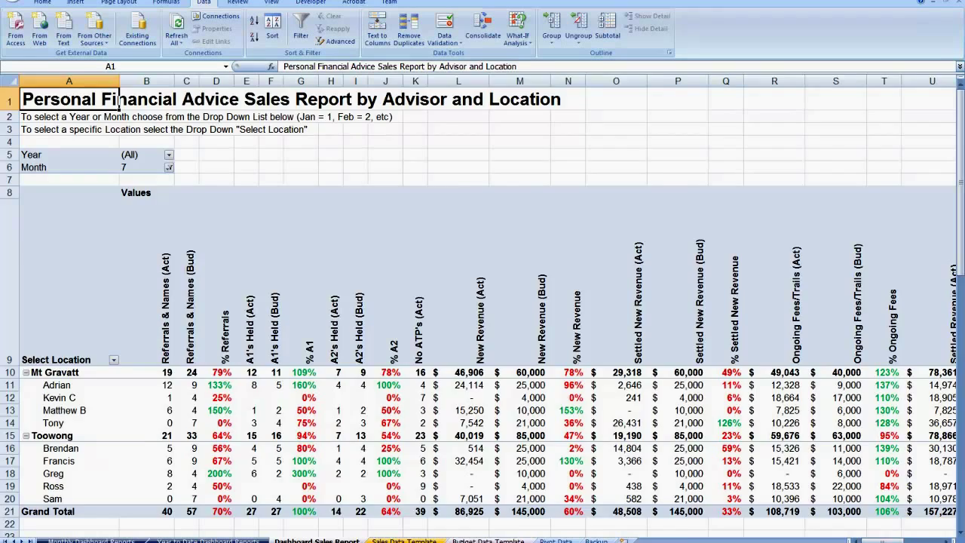
# Review the Budget Data Template targets, then return to the Dashboard Sales Report sheet.
pyautogui.click(458, 537)
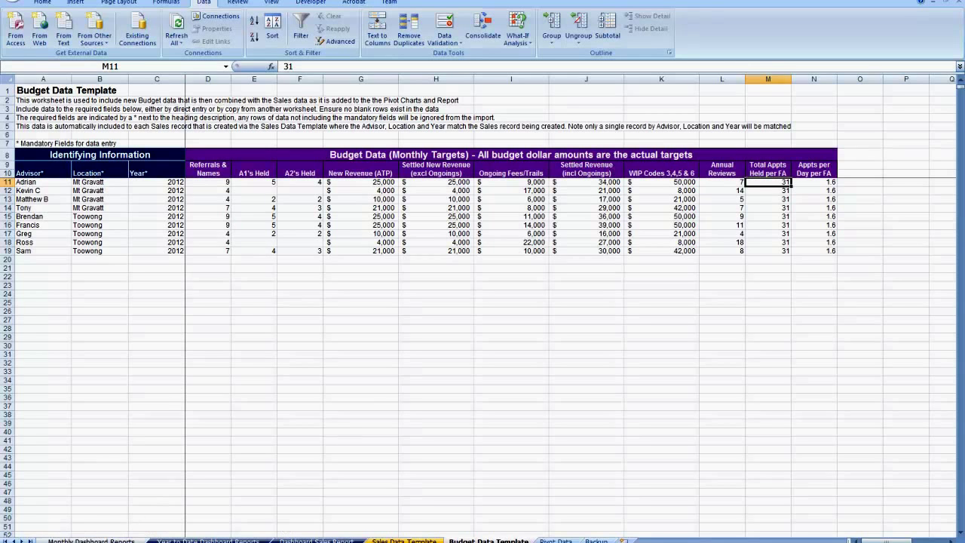
pyautogui.click(316, 540)
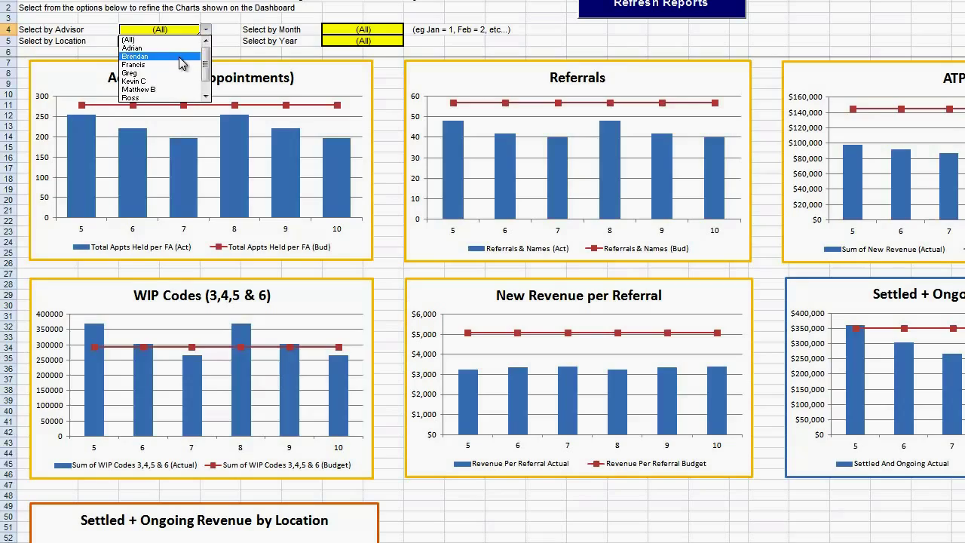
# Show the dashboard for one advisor, then open the empty Sales Data Template sheet.
pyautogui.click(181, 57)
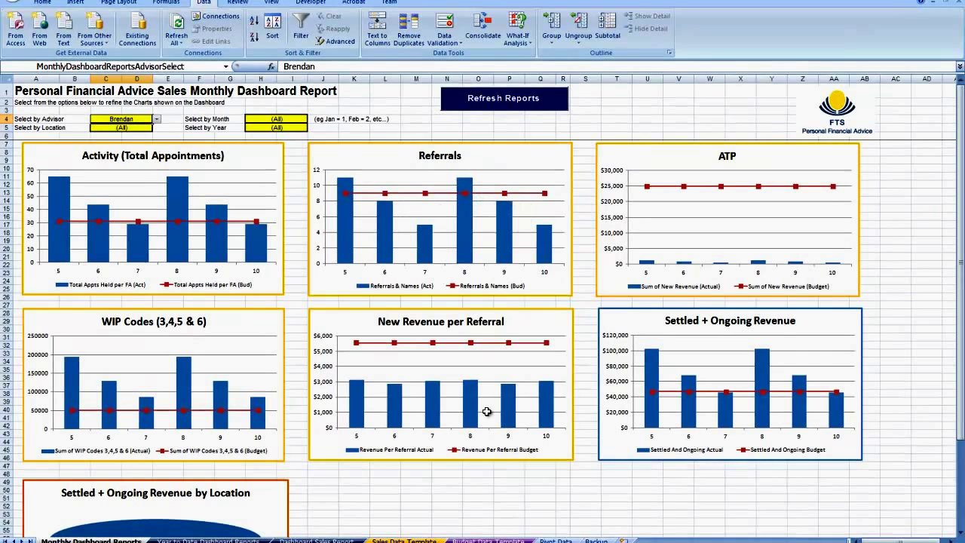
pyautogui.click(488, 541)
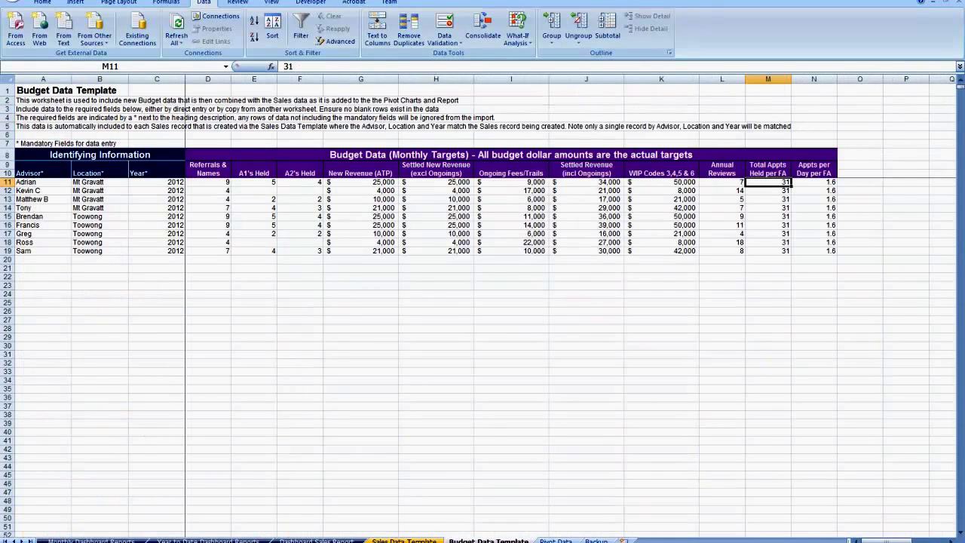
pyautogui.click(408, 540)
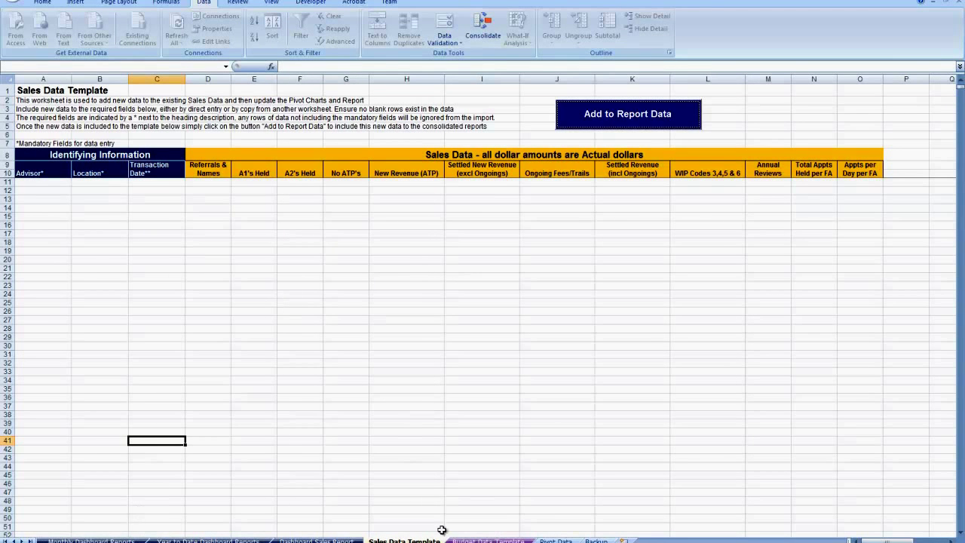
# Select cell A11 and run Add to Report Data with no template rows entered.
pyautogui.click(50, 183)
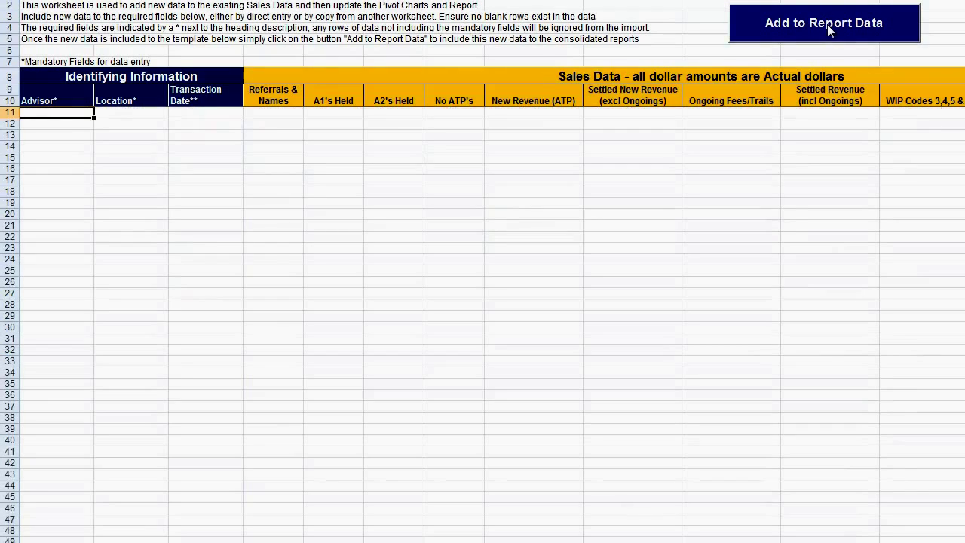
pyautogui.click(827, 24)
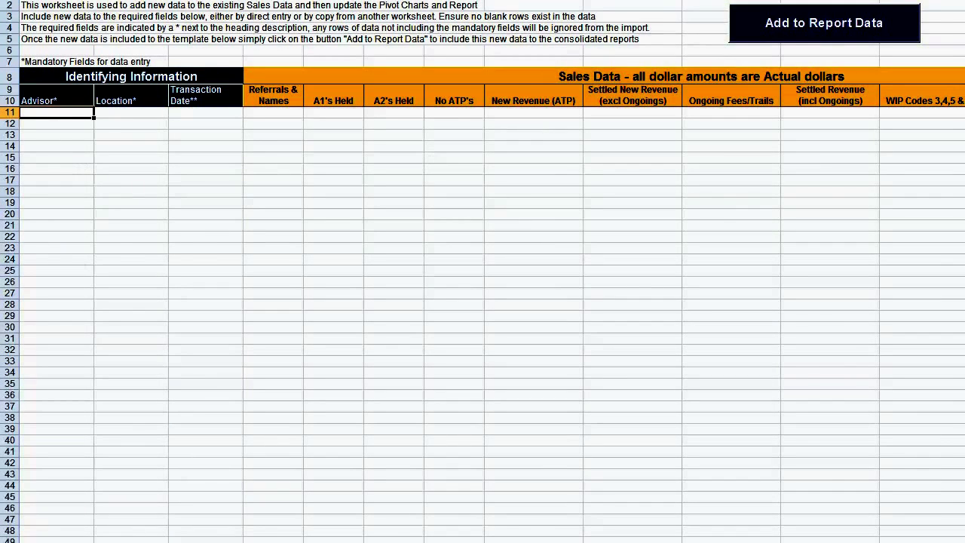